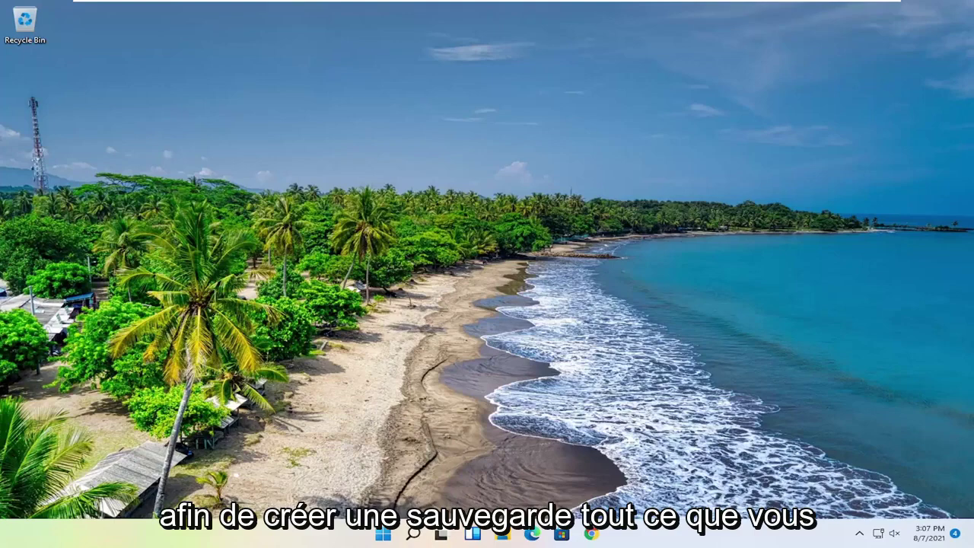
Search Windows for regedit and run Registry Editor as administrator, allowing it to make changes to the device.
left_click(412, 533)
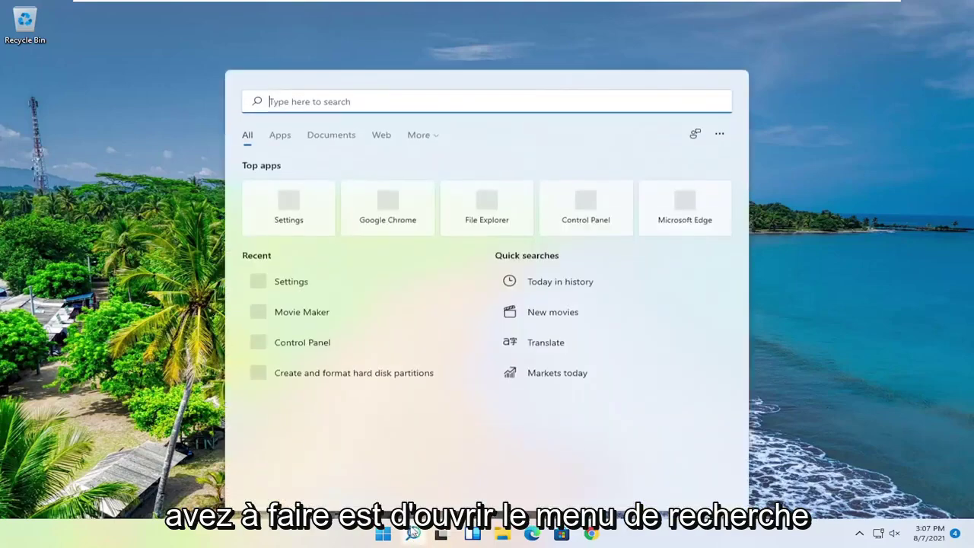
type("regedit")
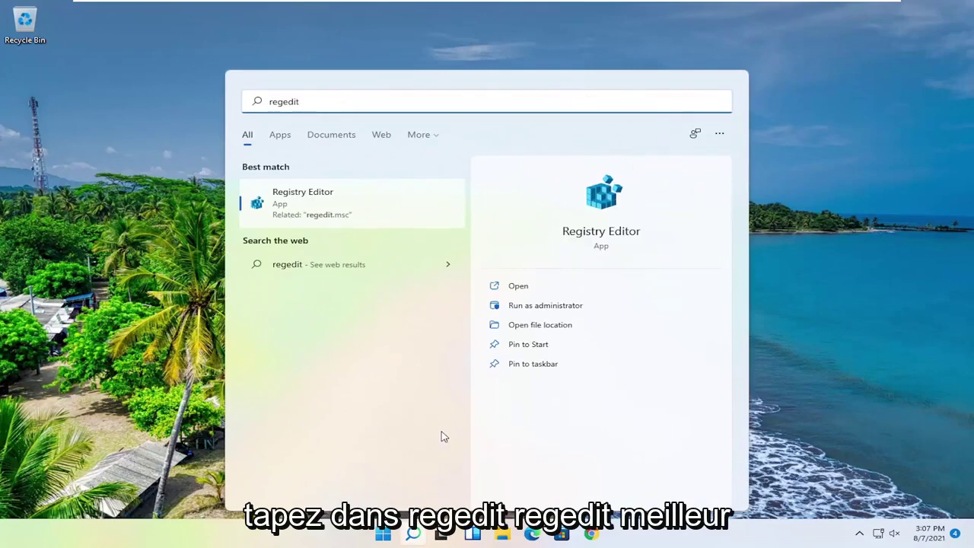
right_click(294, 203)
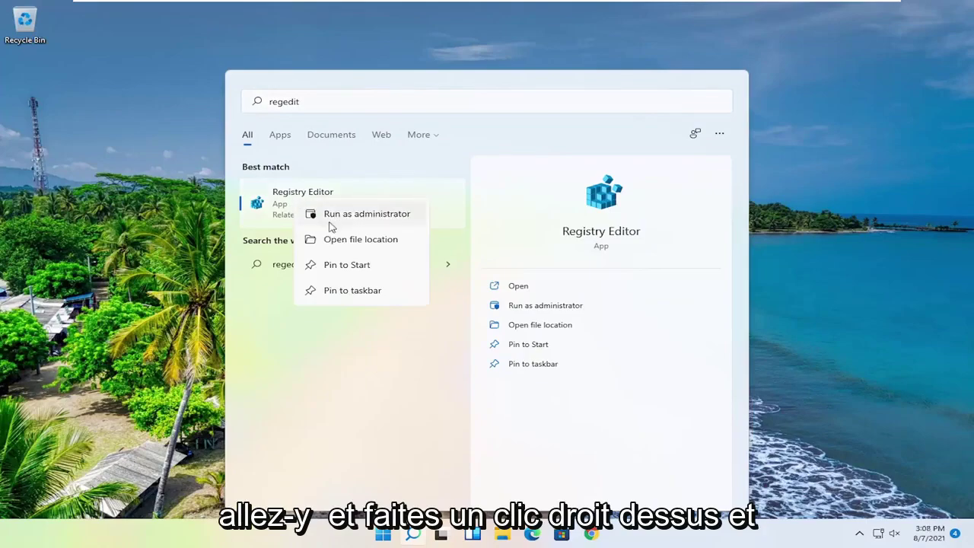
left_click(392, 218)
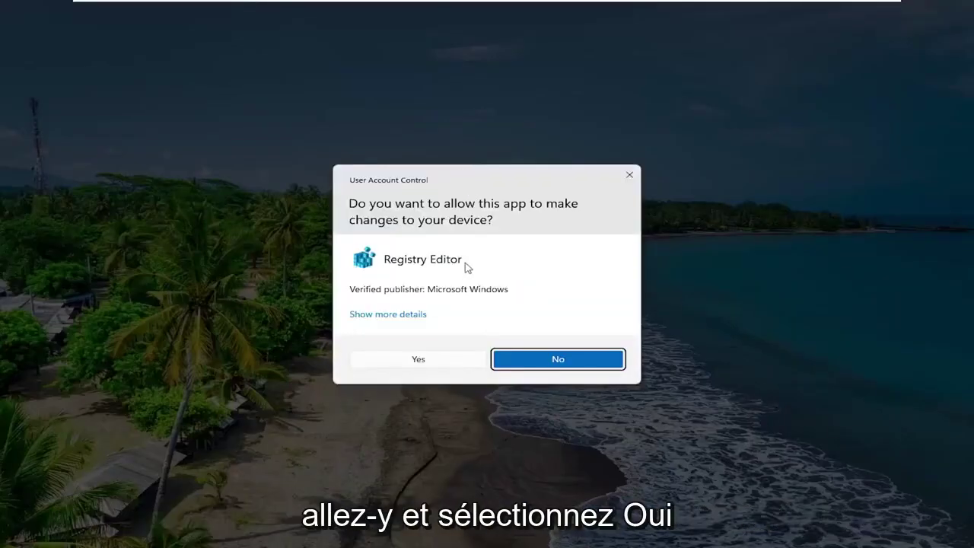
left_click(400, 361)
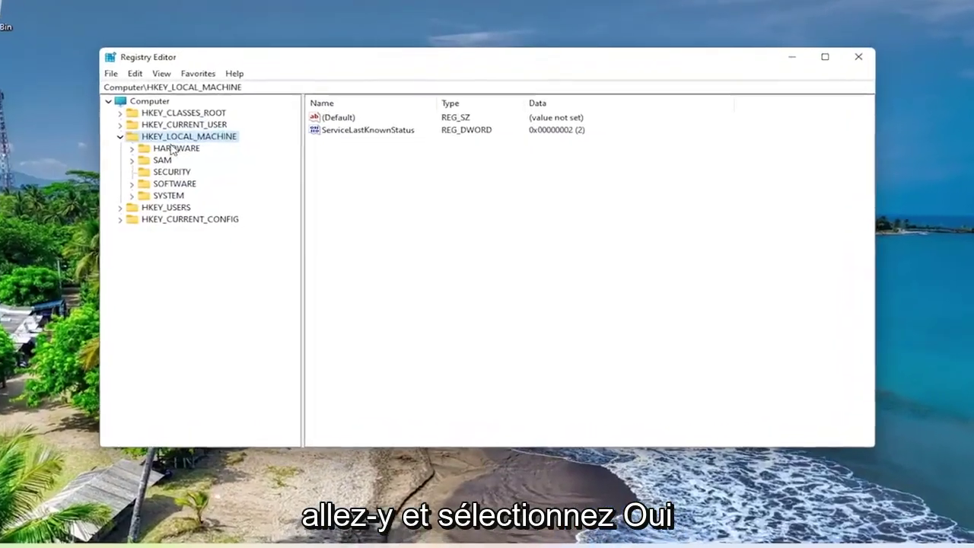
Collapse HKEY_LOCAL_MACHINE, select the Computer root, and view the registry export dialog, closing it without saving.
left_click(145, 141)
left_click(173, 109)
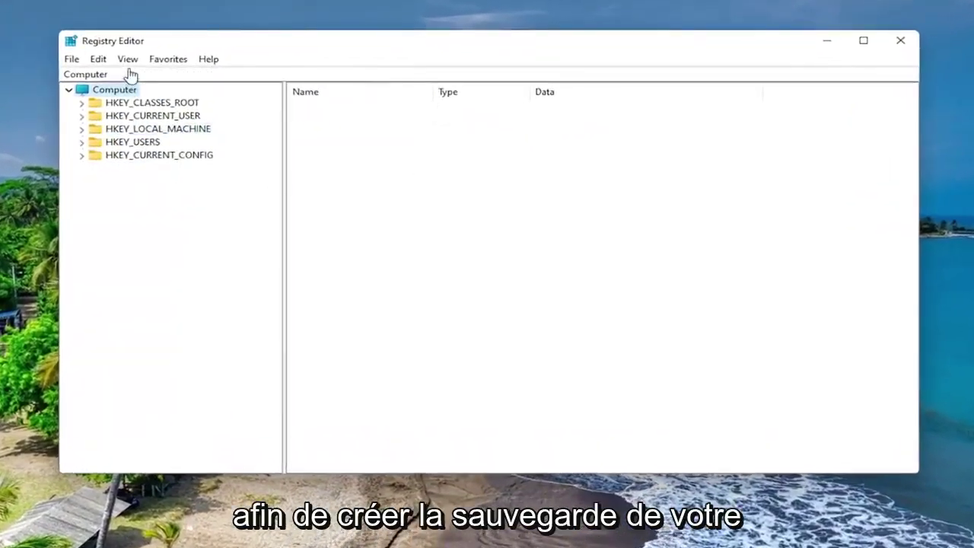
left_click(70, 61)
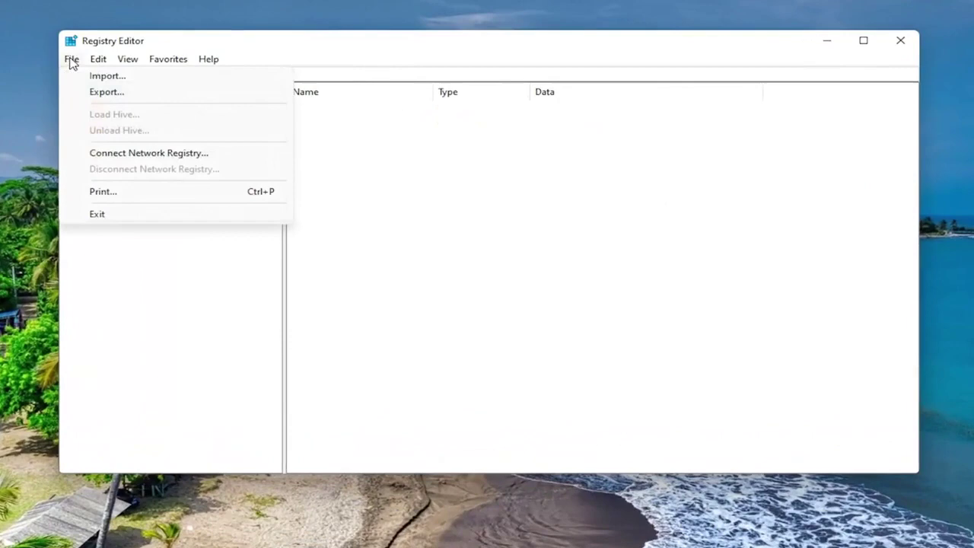
left_click(99, 92)
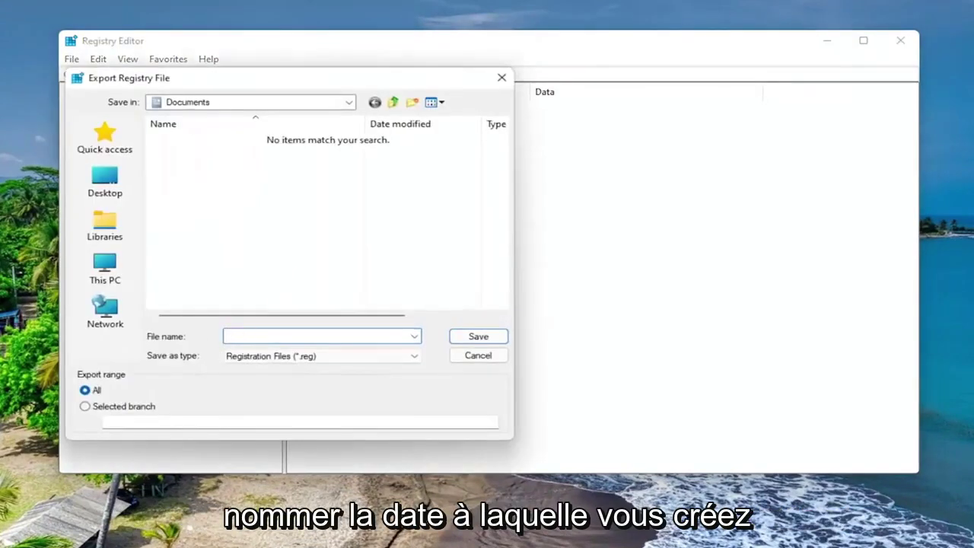
left_click(502, 78)
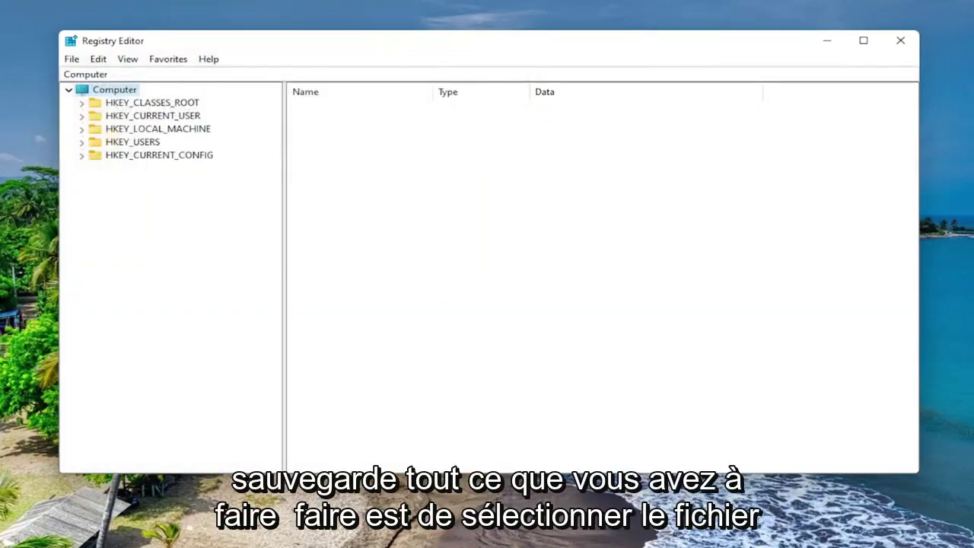
View the Import Registry File dialog used for restoring a backup and close it without importing.
left_click(72, 59)
left_click(99, 77)
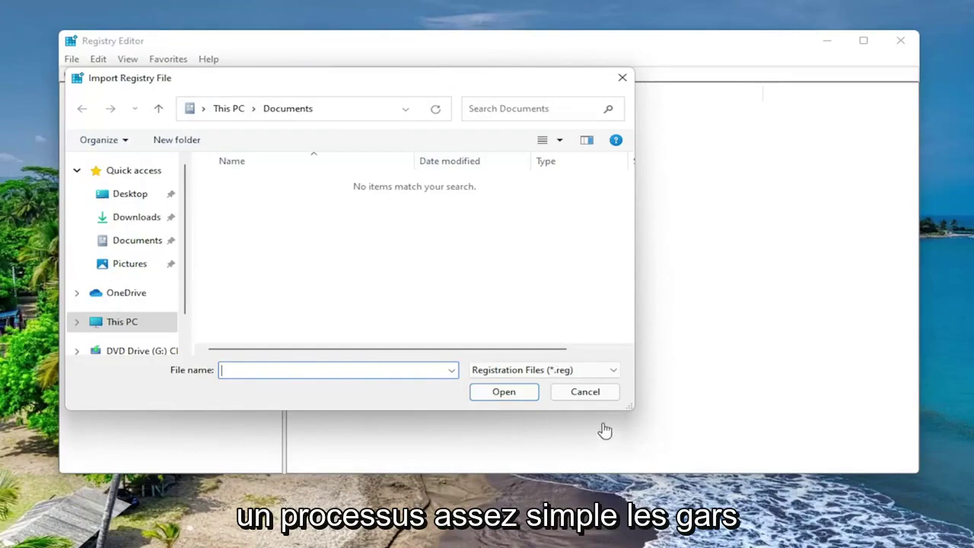
left_click(591, 397)
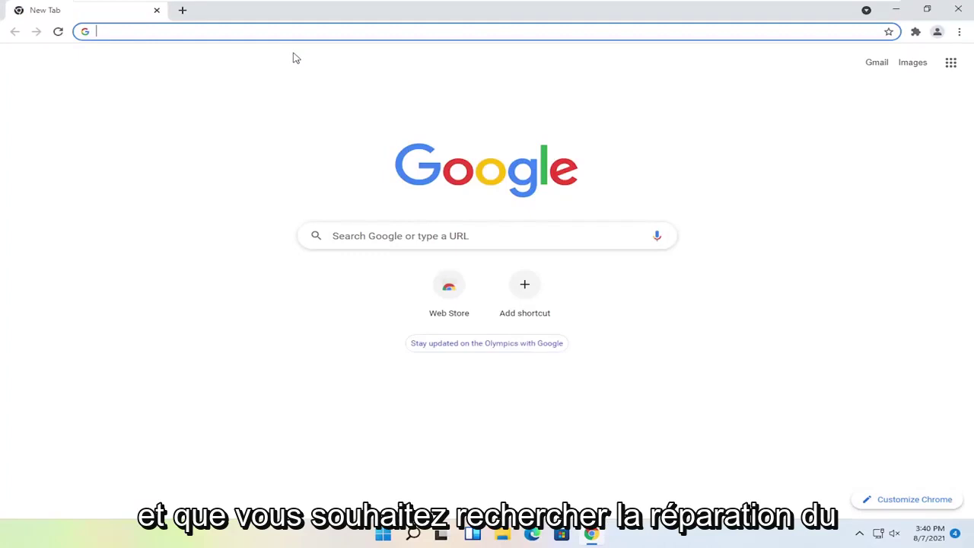
Switch to Google Chrome and search the web for "regsofts registry repair".
type("reg")
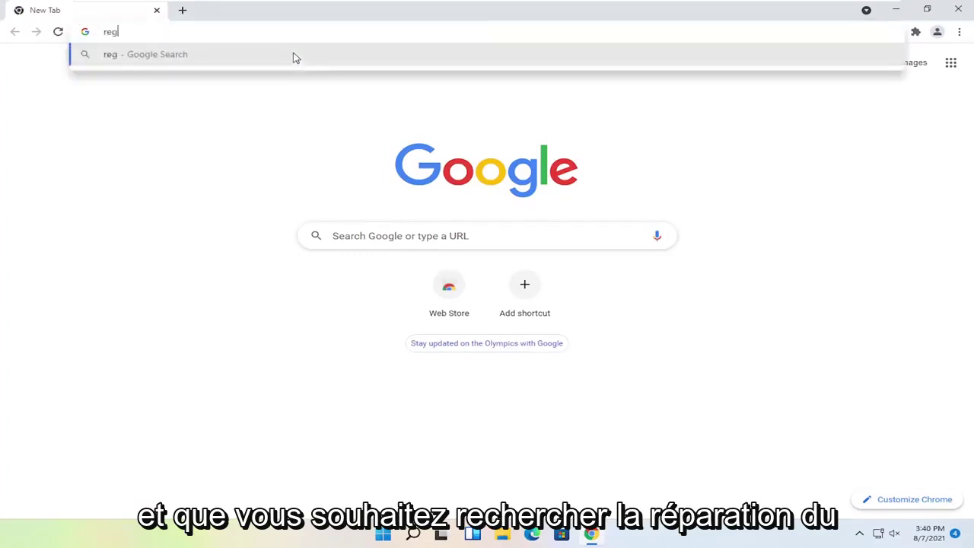
type("sof")
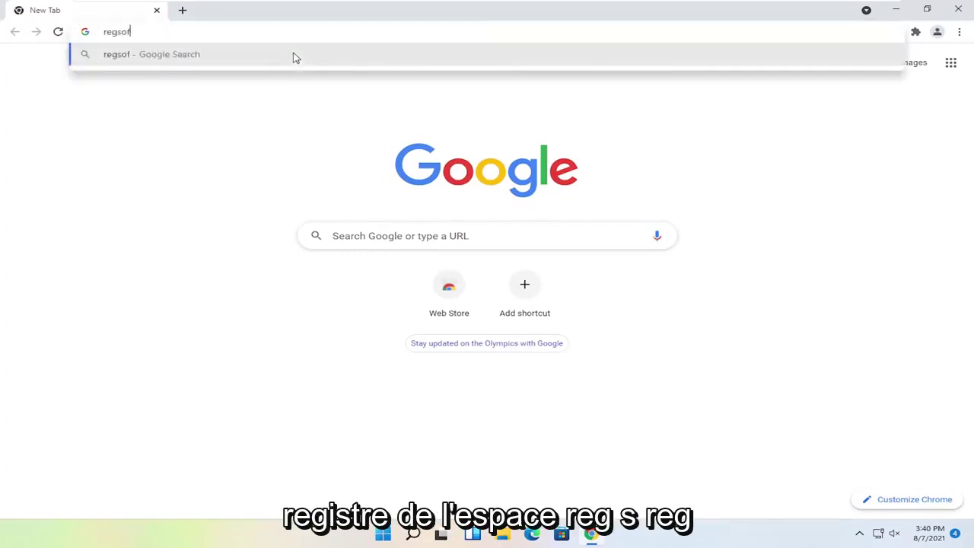
type("ts regis")
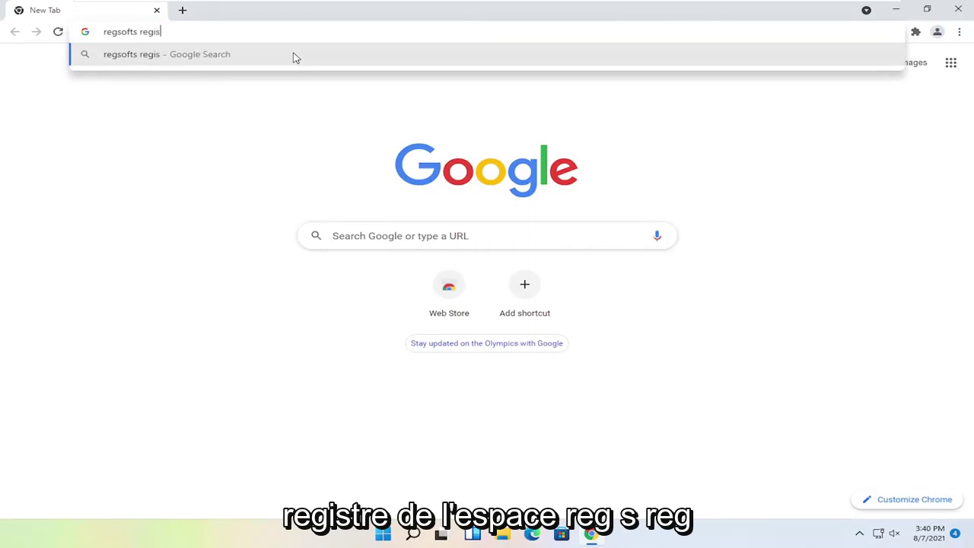
type("try repair")
key("Return")
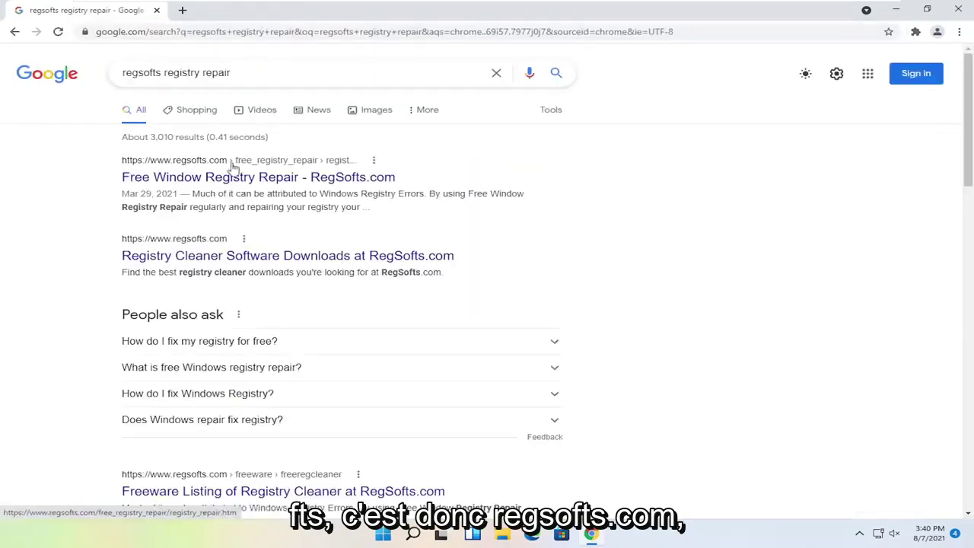
Download Free Window Registry Repair 4.3 from the RegSofts.com result and run RegpairSetup.exe, allowing it to make changes.
left_click(207, 178)
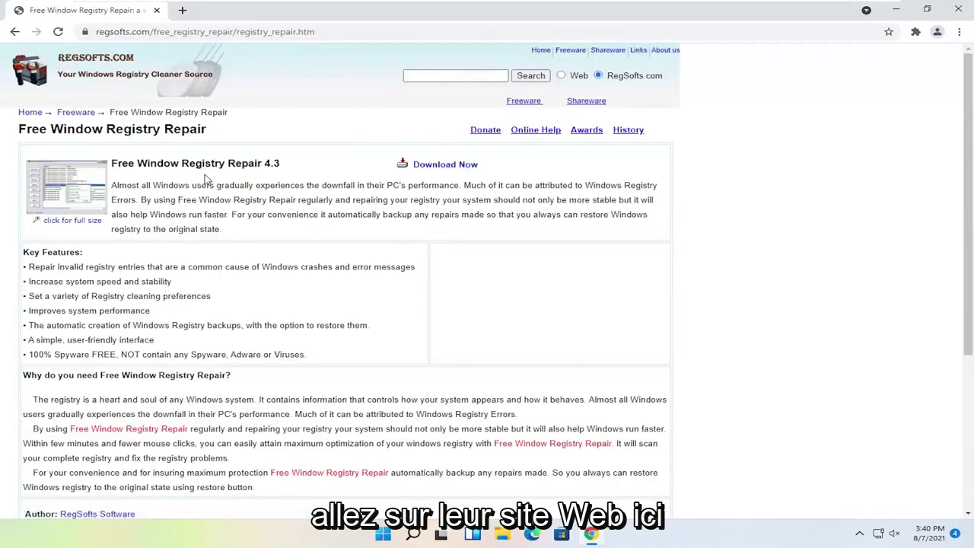
left_click(438, 166)
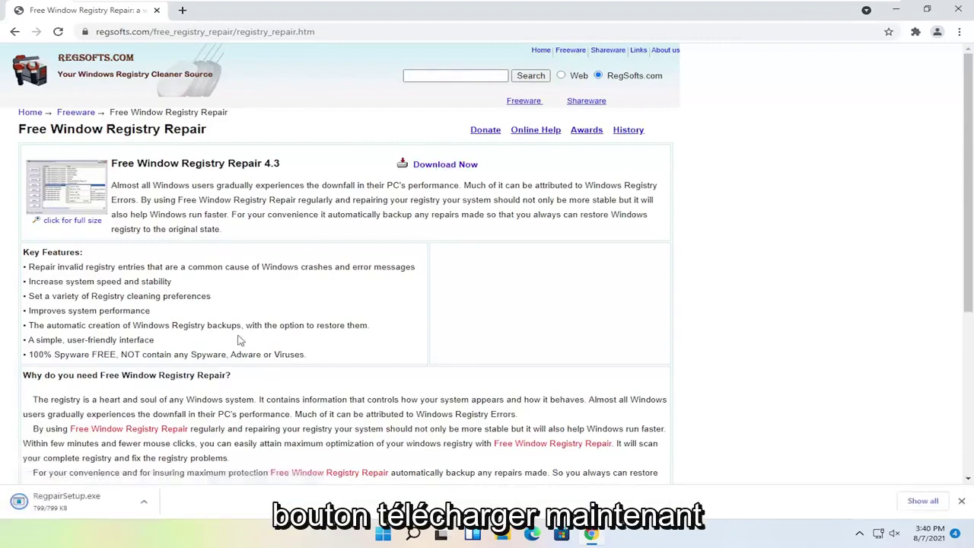
left_click(86, 506)
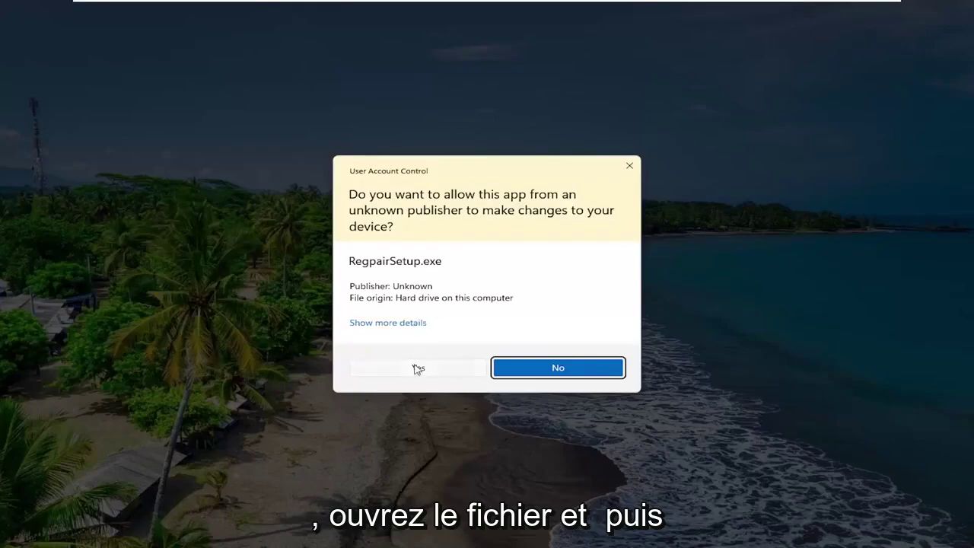
left_click(412, 367)
left_click(895, 9)
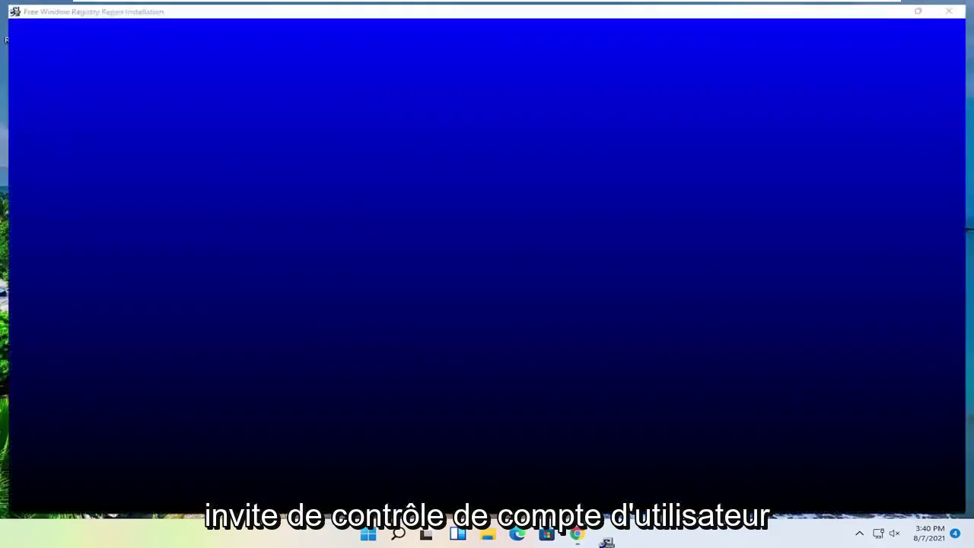
Install Free Window Registry Repair with the default destination folder and program group, and launch it on finishing.
left_click(572, 351)
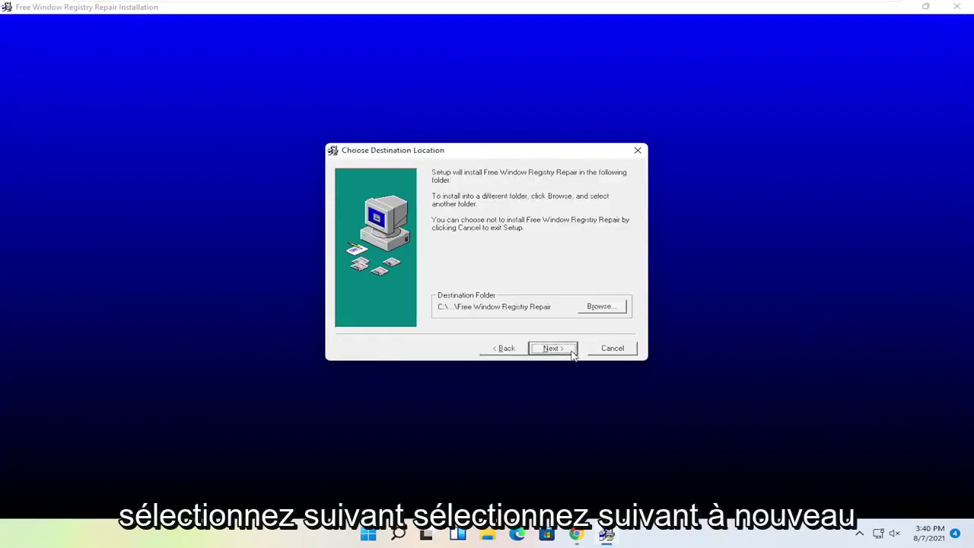
left_click(571, 352)
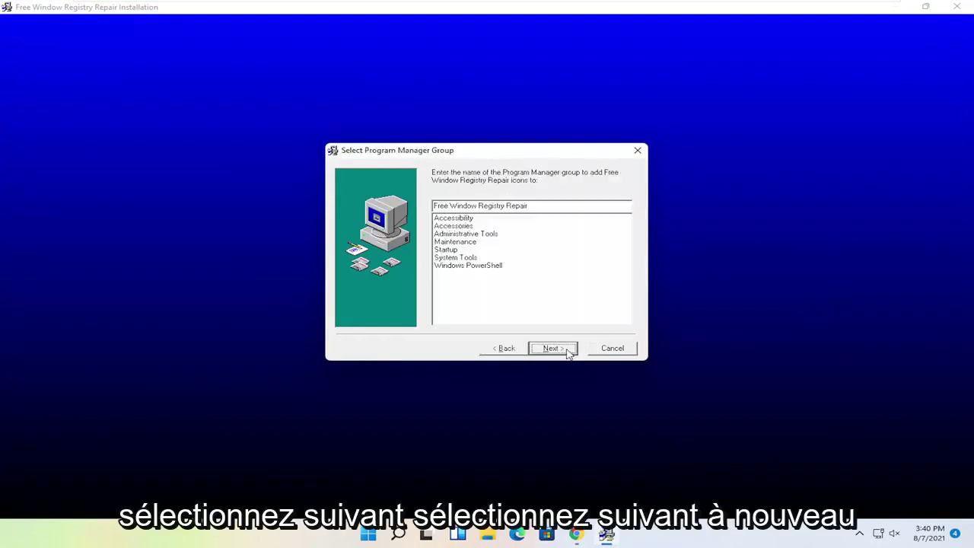
left_click(569, 352)
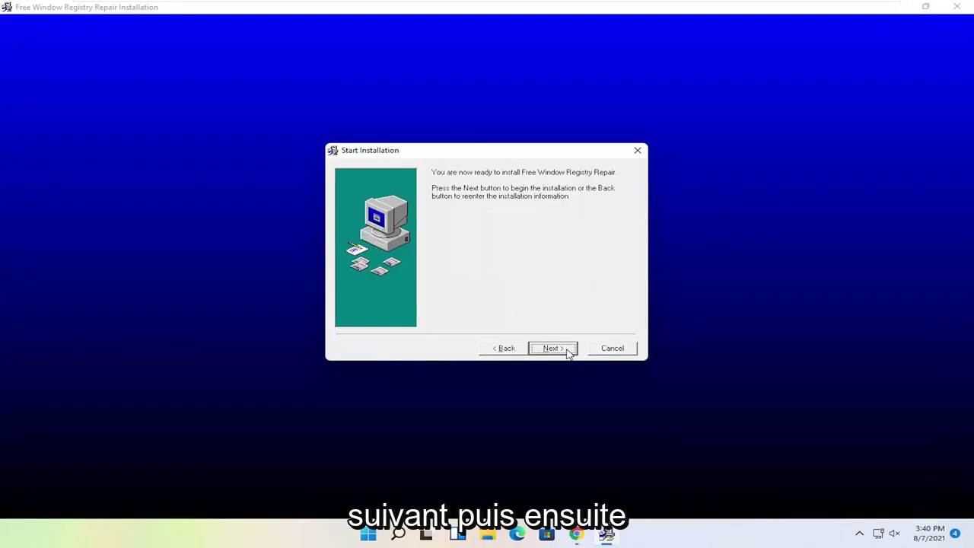
left_click(567, 350)
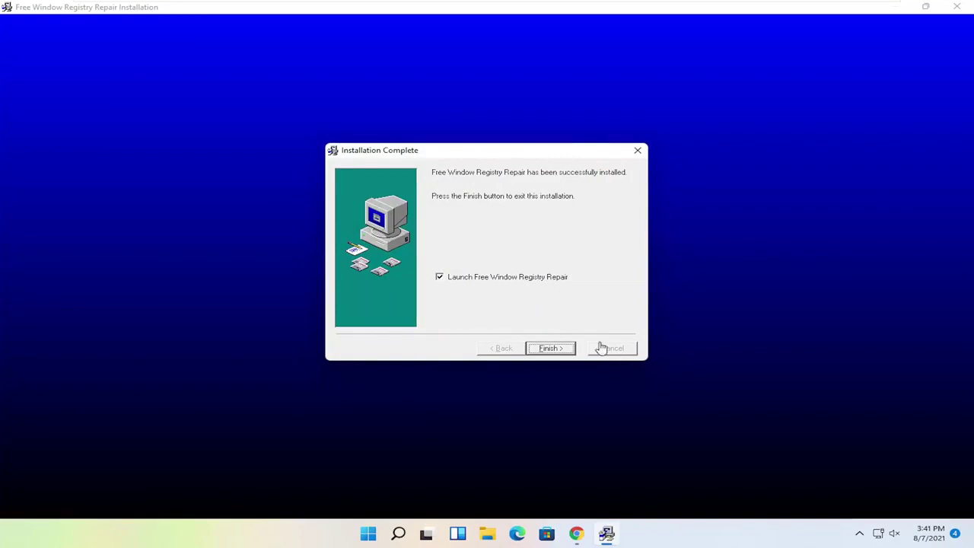
left_click(553, 347)
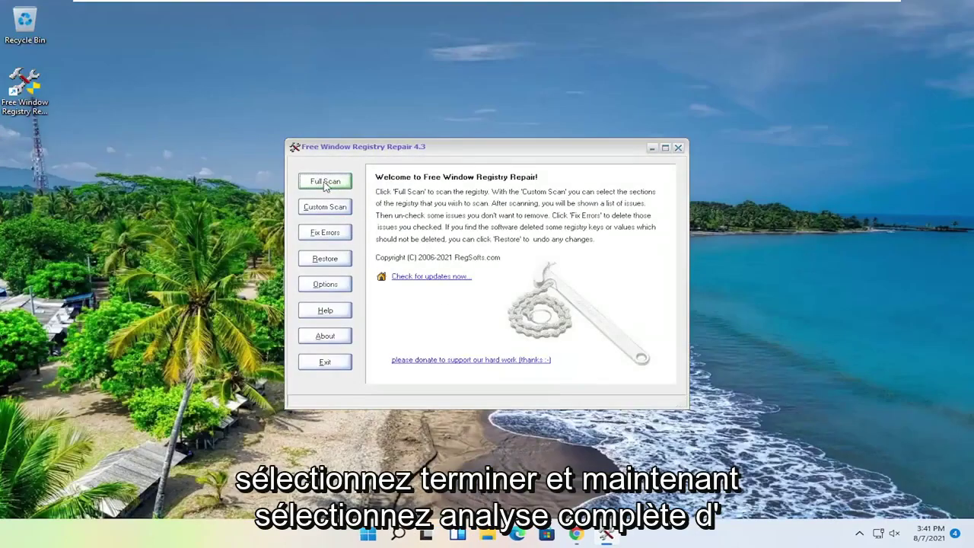
Run a full registry scan and fix all the selected errors, closing the repair program when done.
left_click(325, 183)
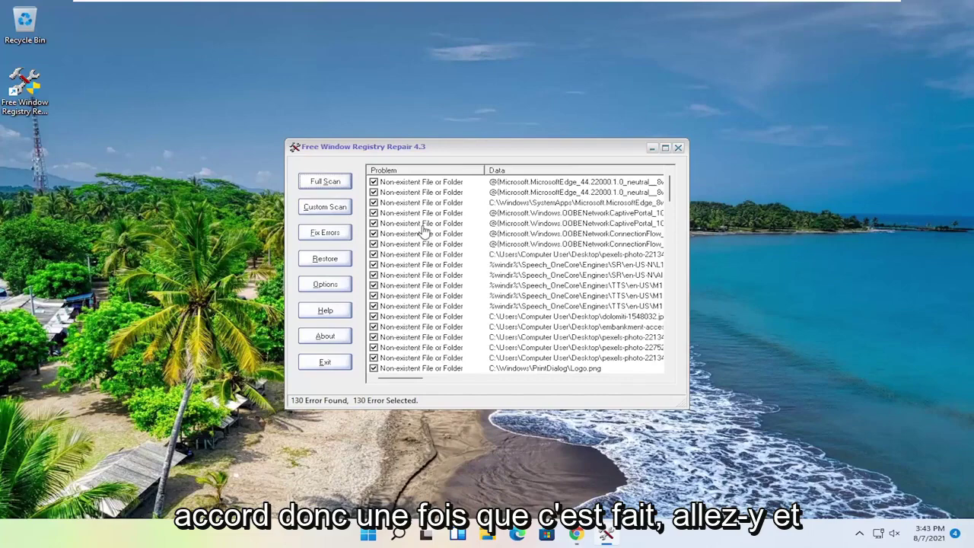
left_click(330, 237)
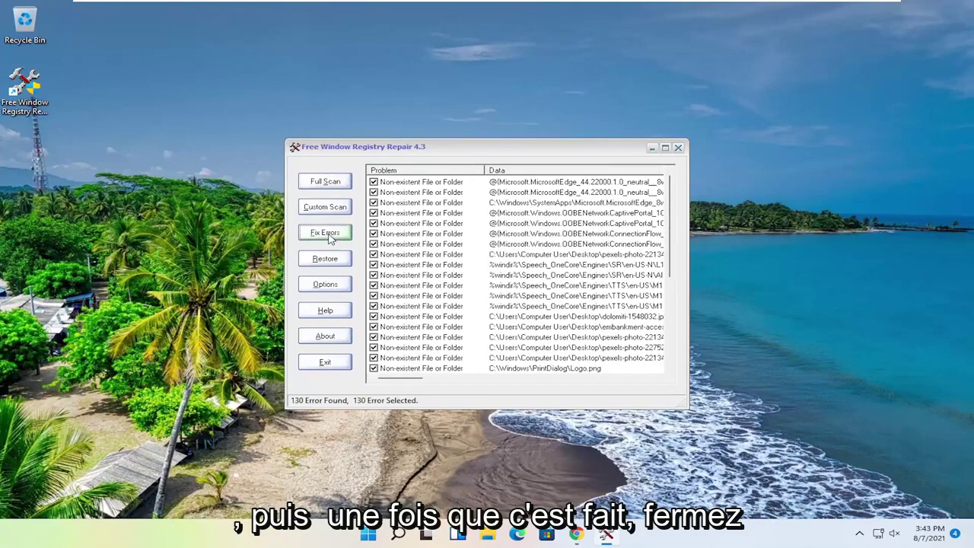
left_click(677, 147)
Open the Start menu to restart the computer.
right_click(383, 534)
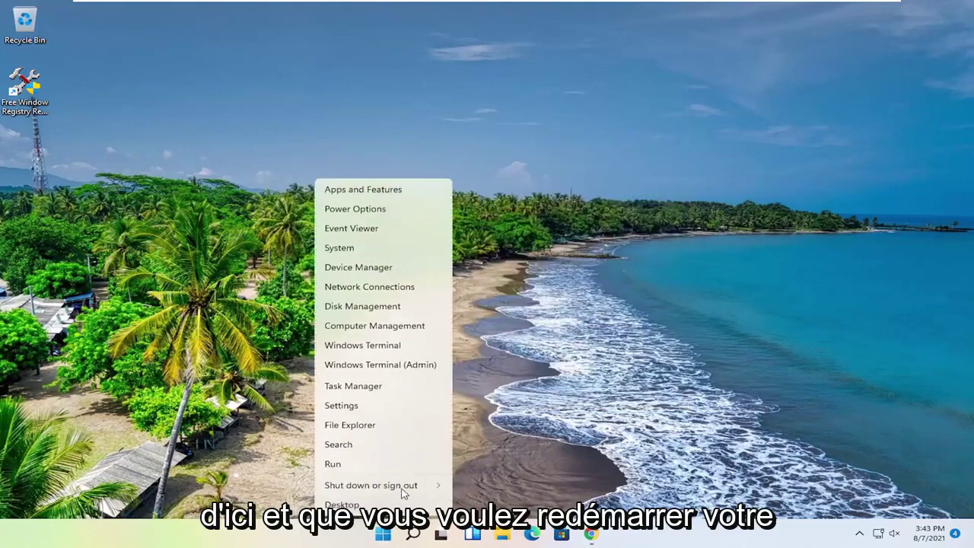
left_click(382, 534)
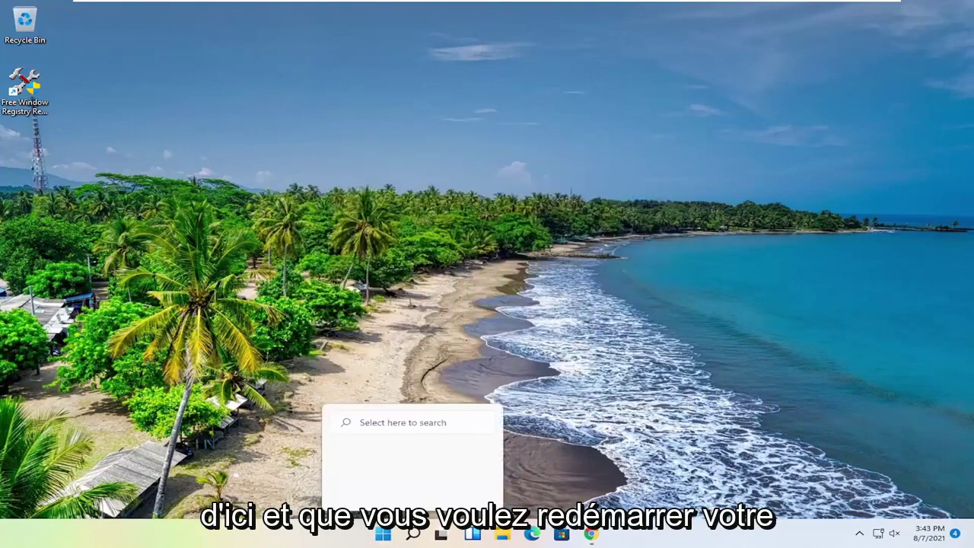